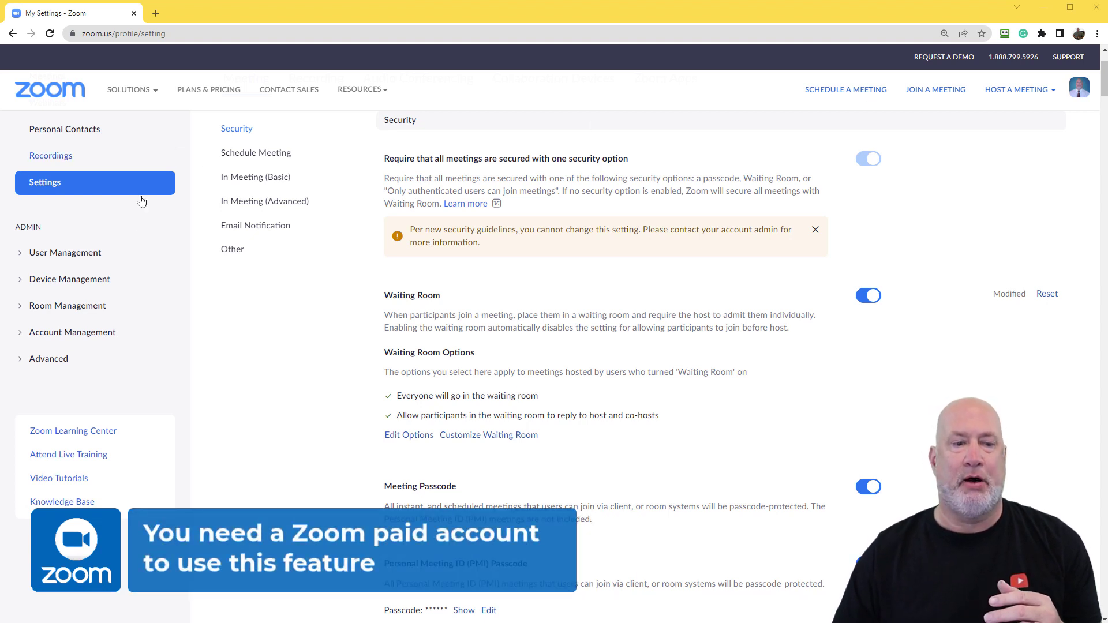
Open the account-level settings under Account Management in the admin area
scroll(133, 242, "up", 2)
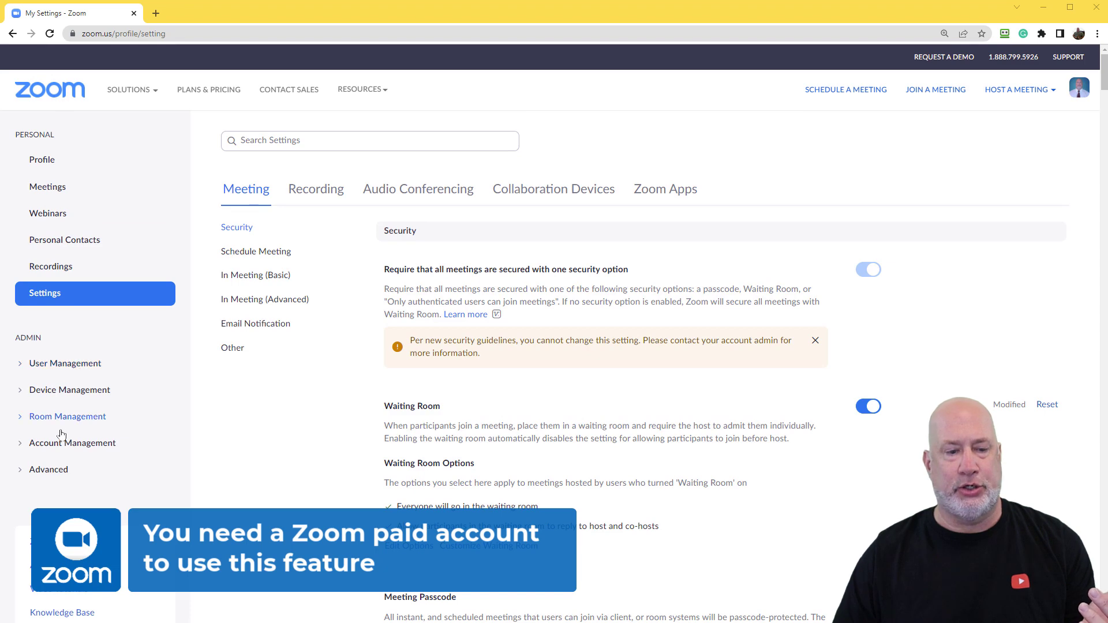
left_click(63, 444)
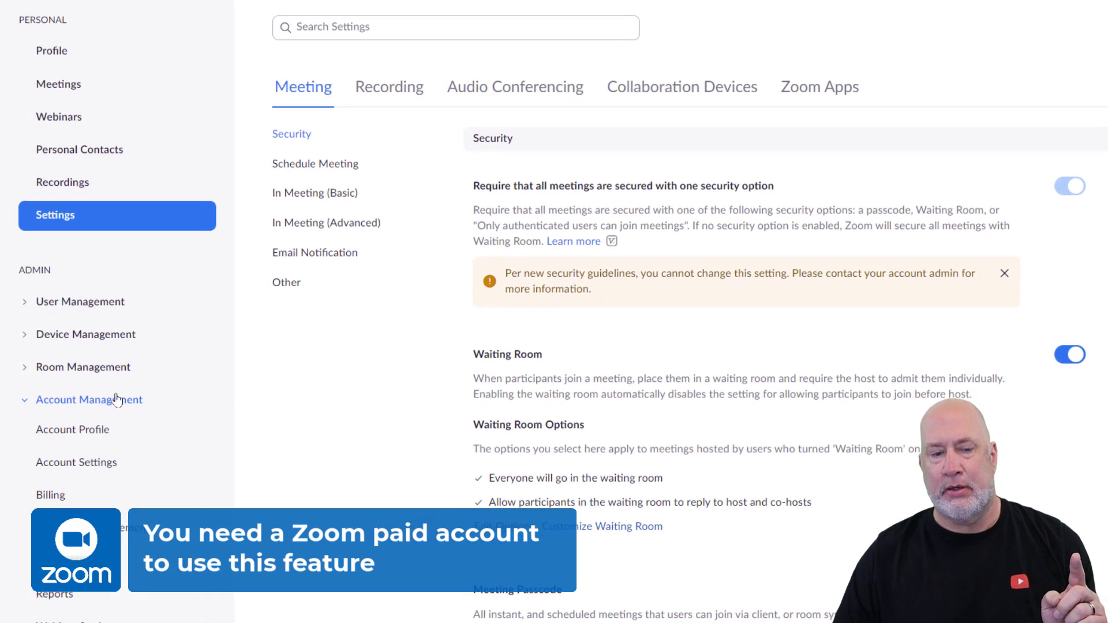
scroll(102, 425, "down", 5)
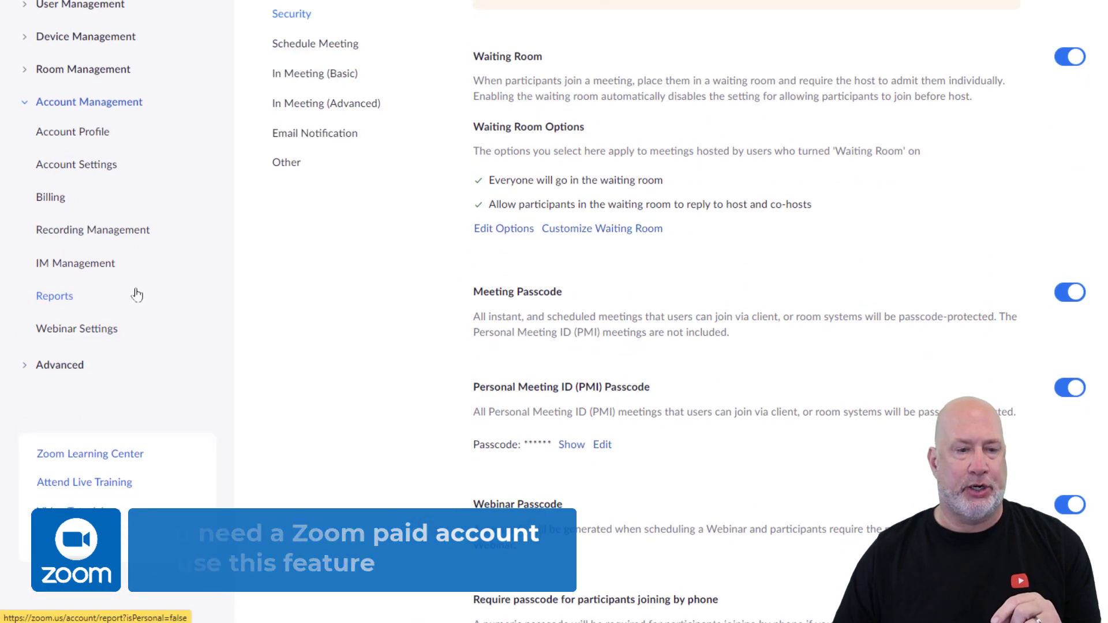
left_click(79, 166)
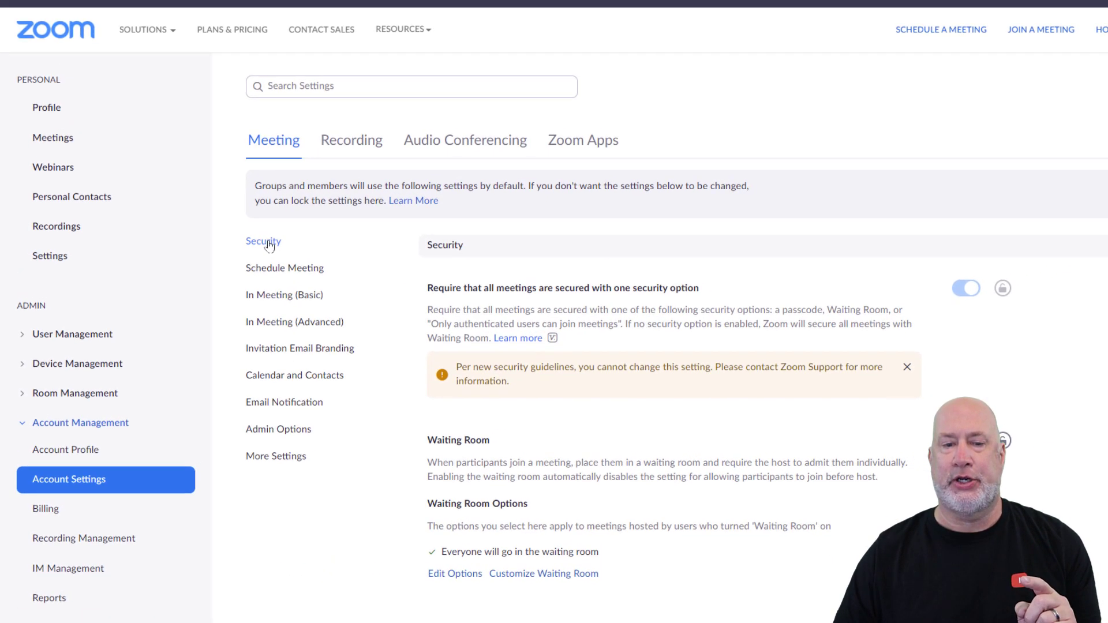
Disable "Only authenticated meeting participants and webinar attendees can join meetings and webinars" for the account, and re-enable it
scroll(683, 259, "down", 5)
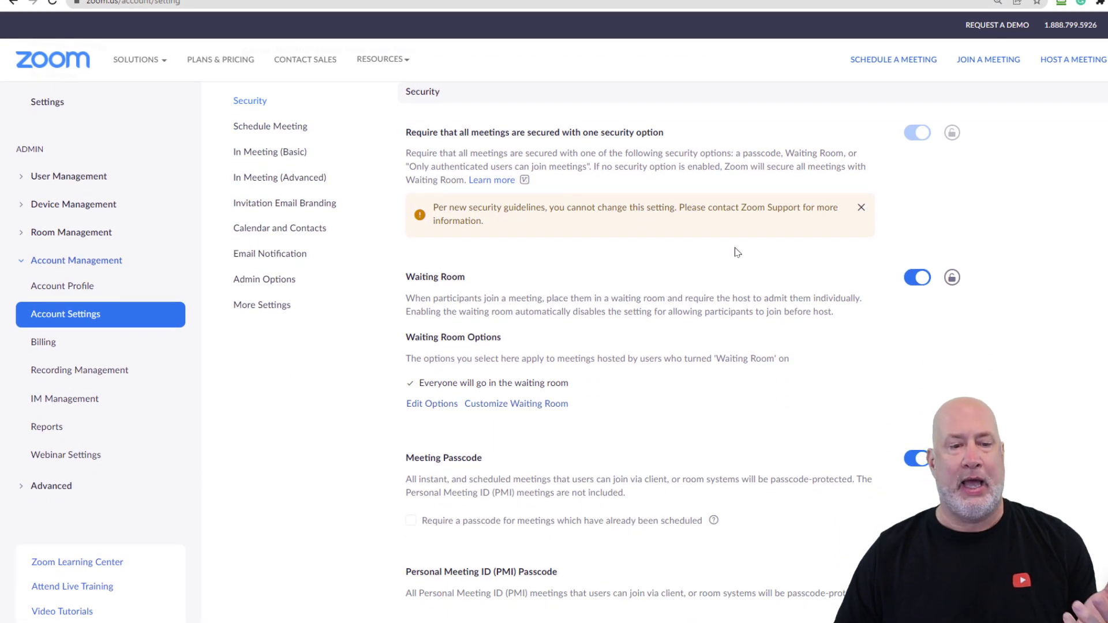
scroll(652, 283, "down", 10)
scroll(652, 281, "down", 8)
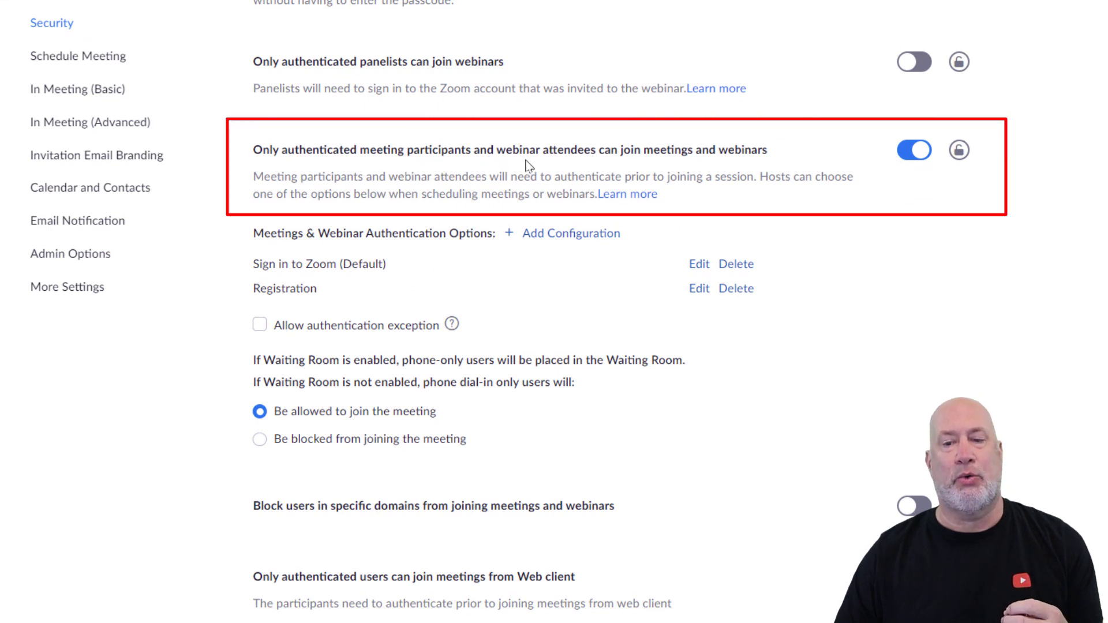
left_click(910, 162)
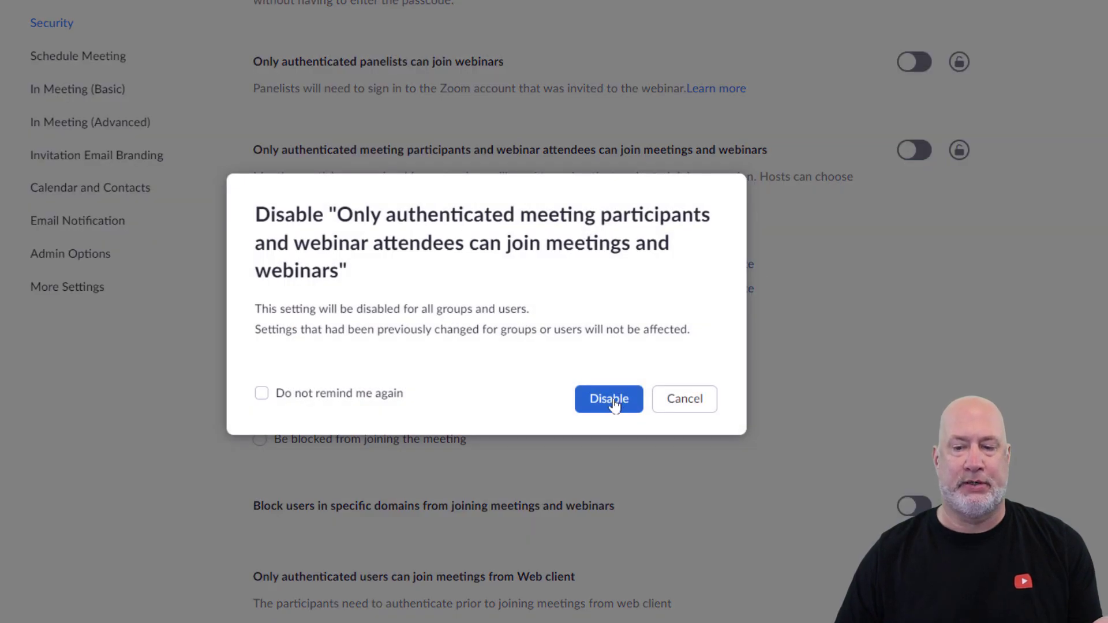
left_click(610, 402)
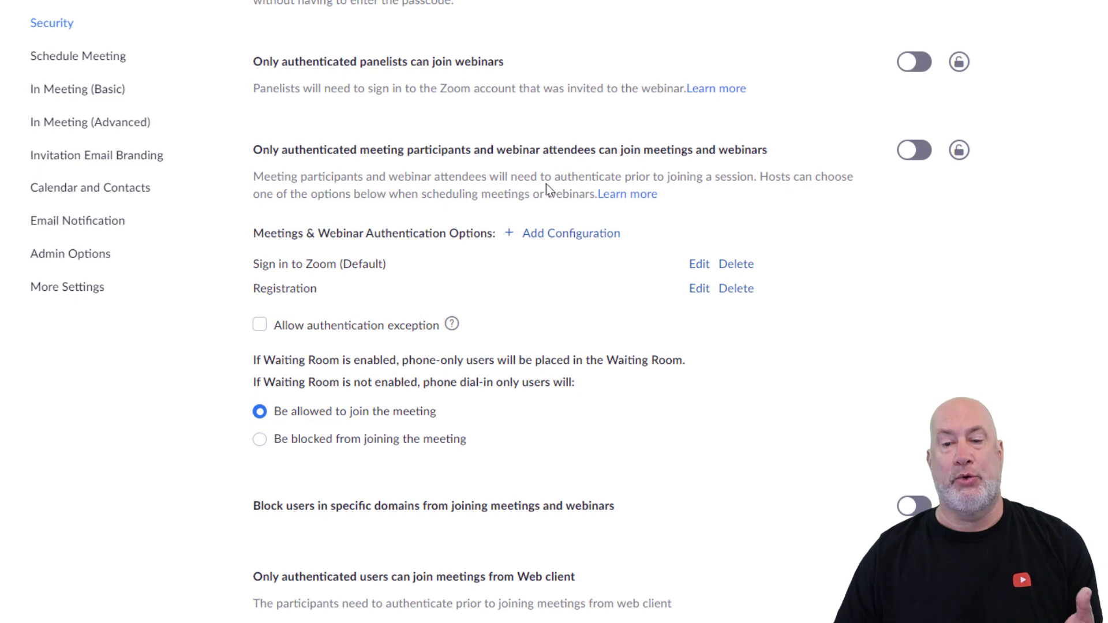
left_click(919, 157)
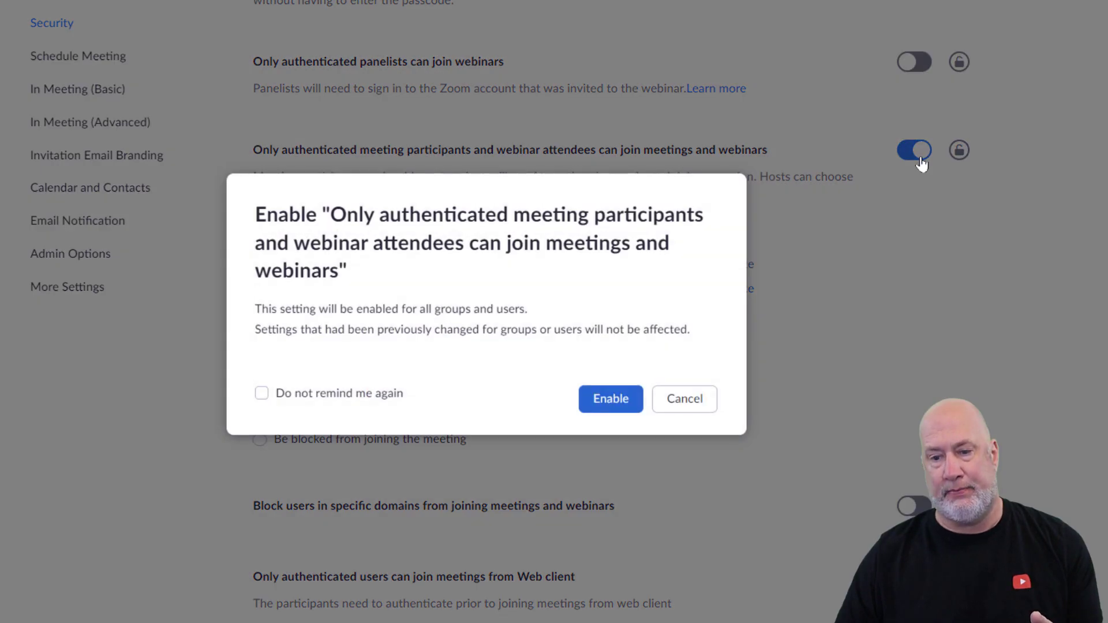
left_click(613, 400)
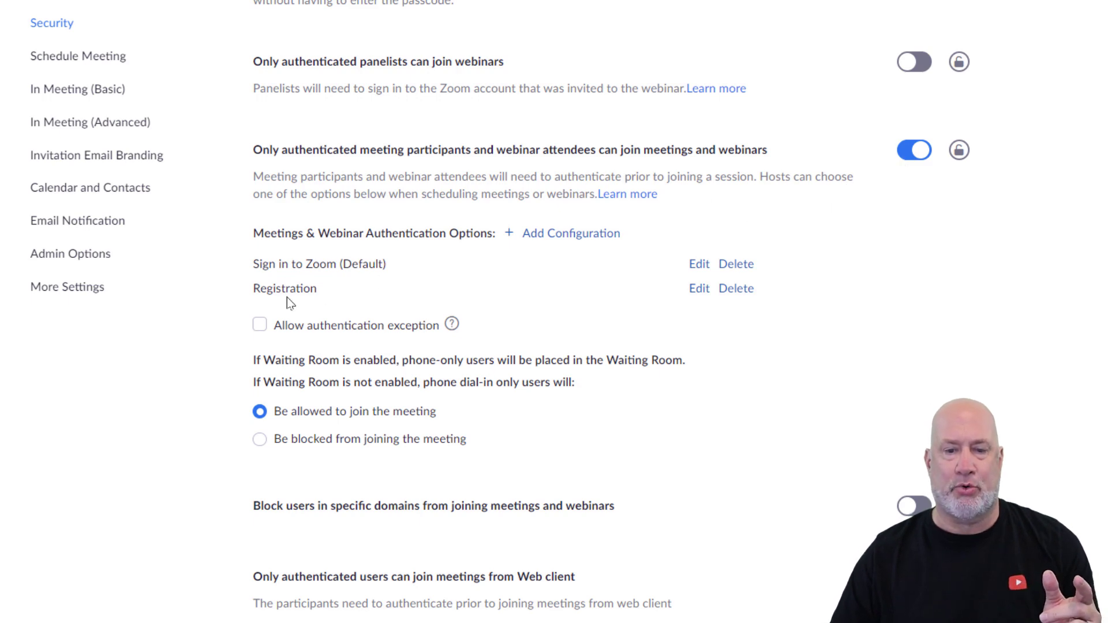
Configure the Registration authentication option with the method "Signed in to account associated with invited email" and save it
left_click(696, 290)
left_click(362, 151)
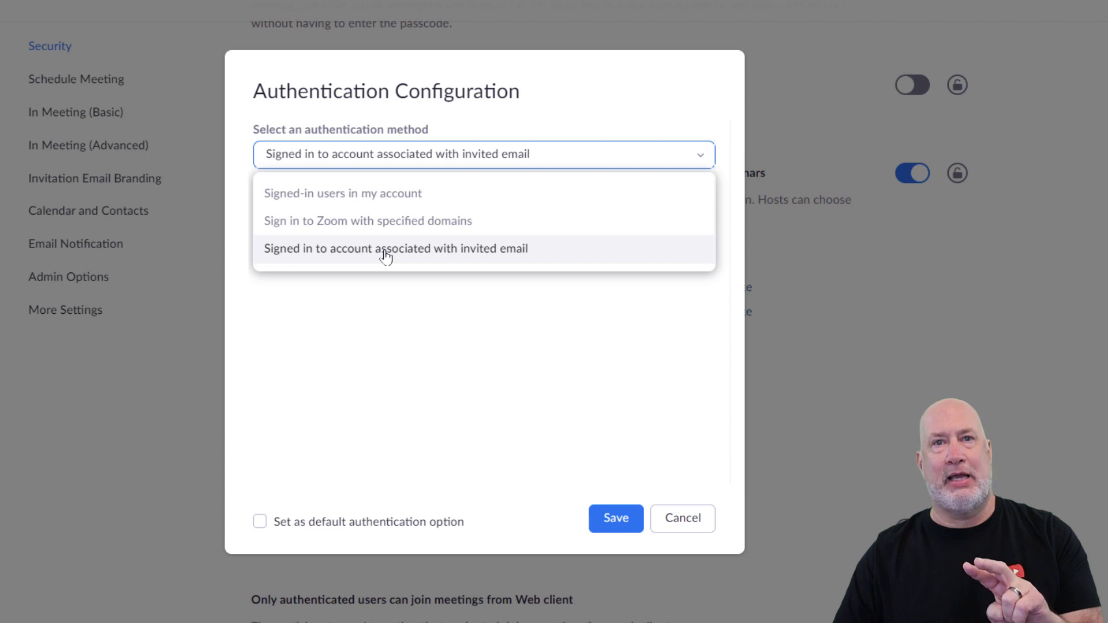
left_click(386, 254)
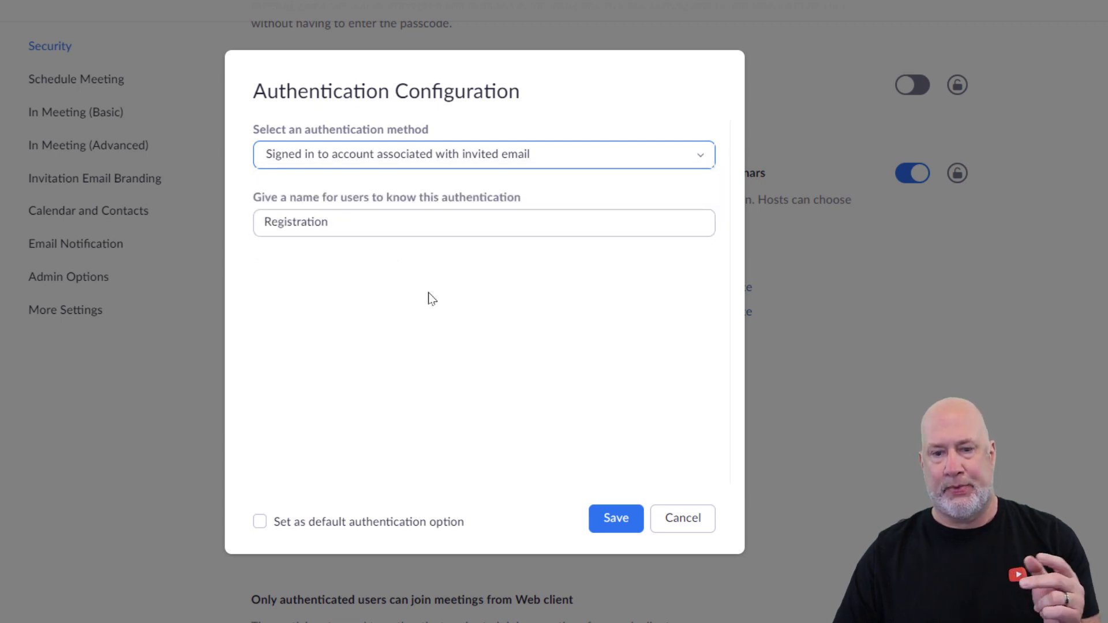
left_click(363, 228)
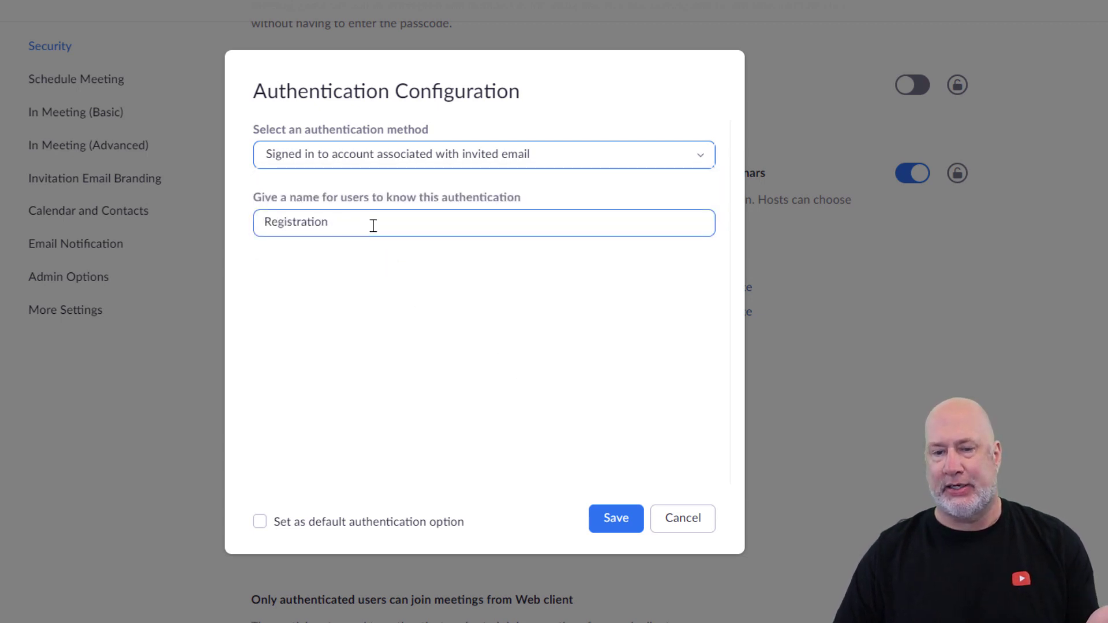
left_click(616, 519)
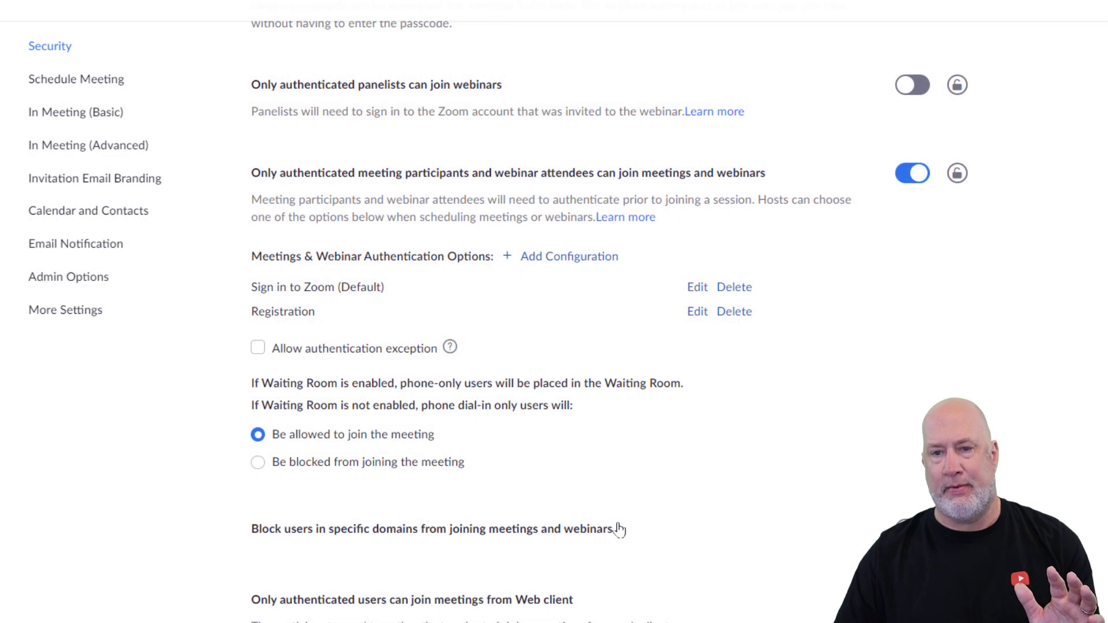
Set up a new scheduled meeting with topic "test 5", start time 02:00 PM and registration required
scroll(465, 160, "up", 15)
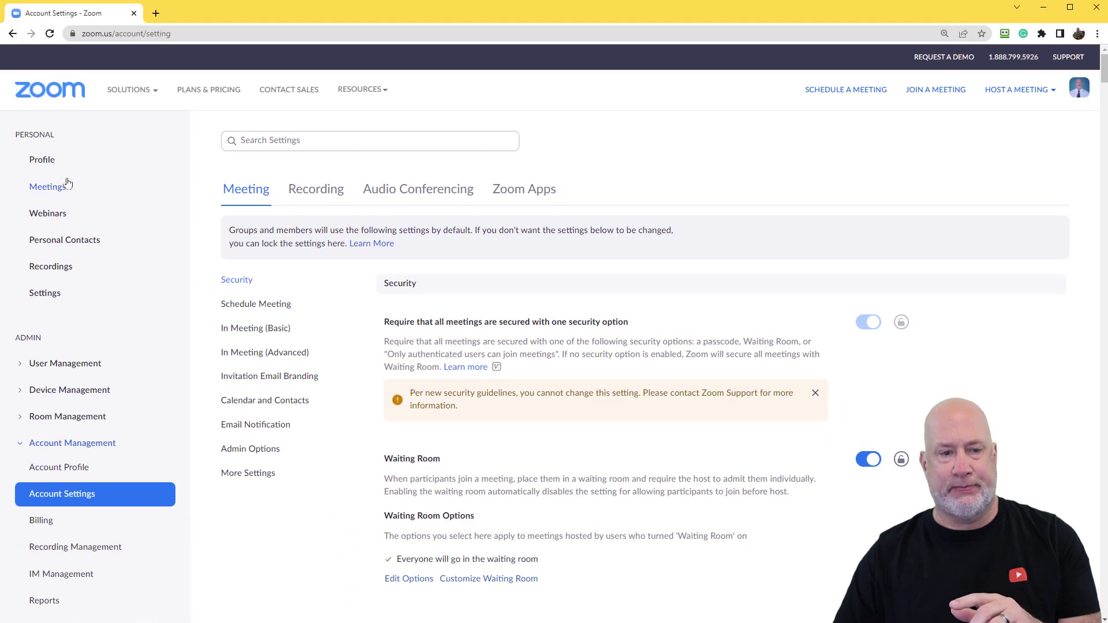
left_click(68, 185)
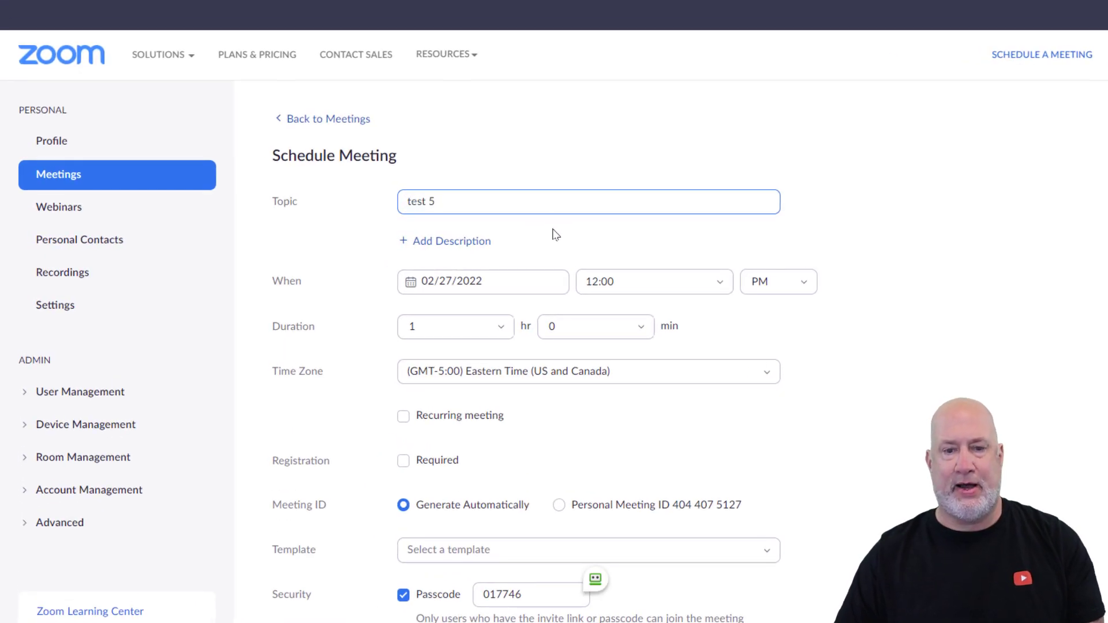
left_click(707, 286)
left_click(600, 416)
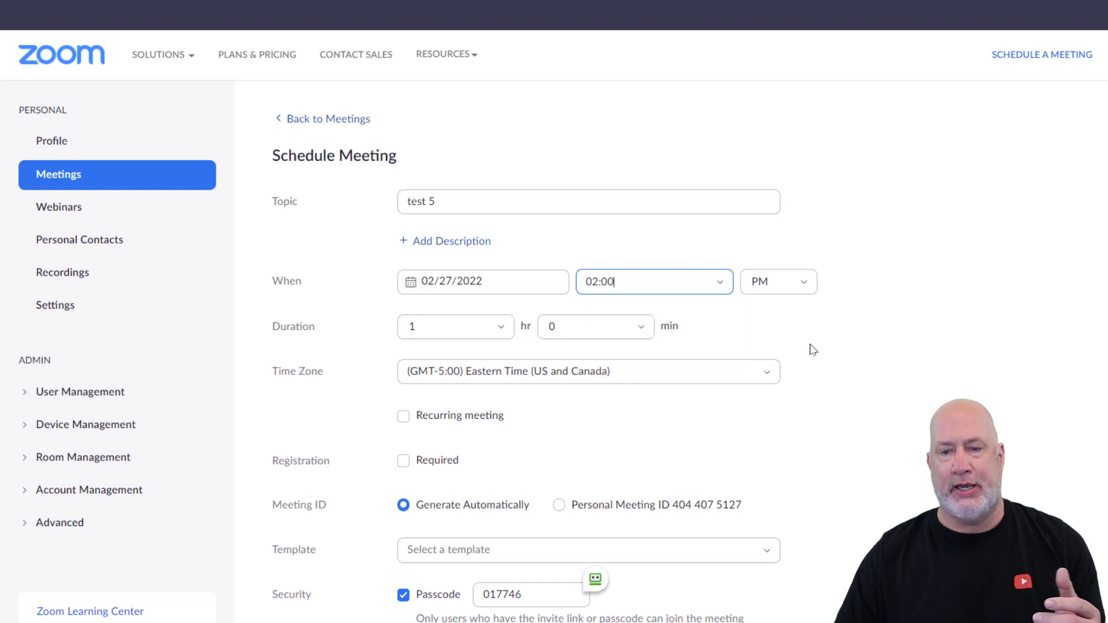
scroll(814, 346, "down", 5)
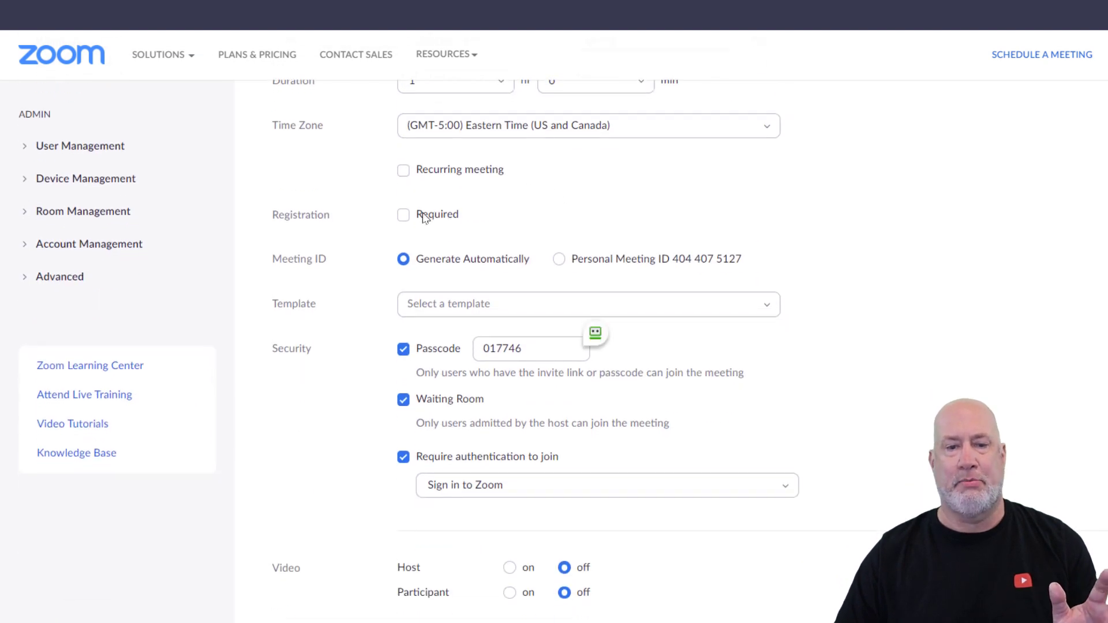
left_click(405, 217)
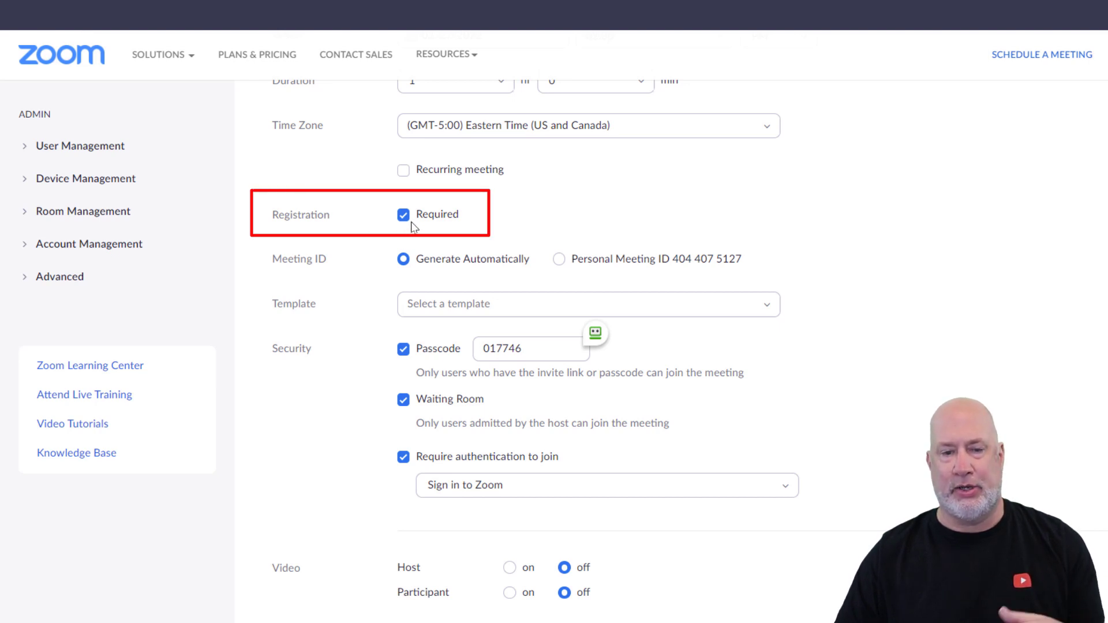
Require authentication to join the meeting with the Registration option, and save the meeting
scroll(546, 279, "down", 3)
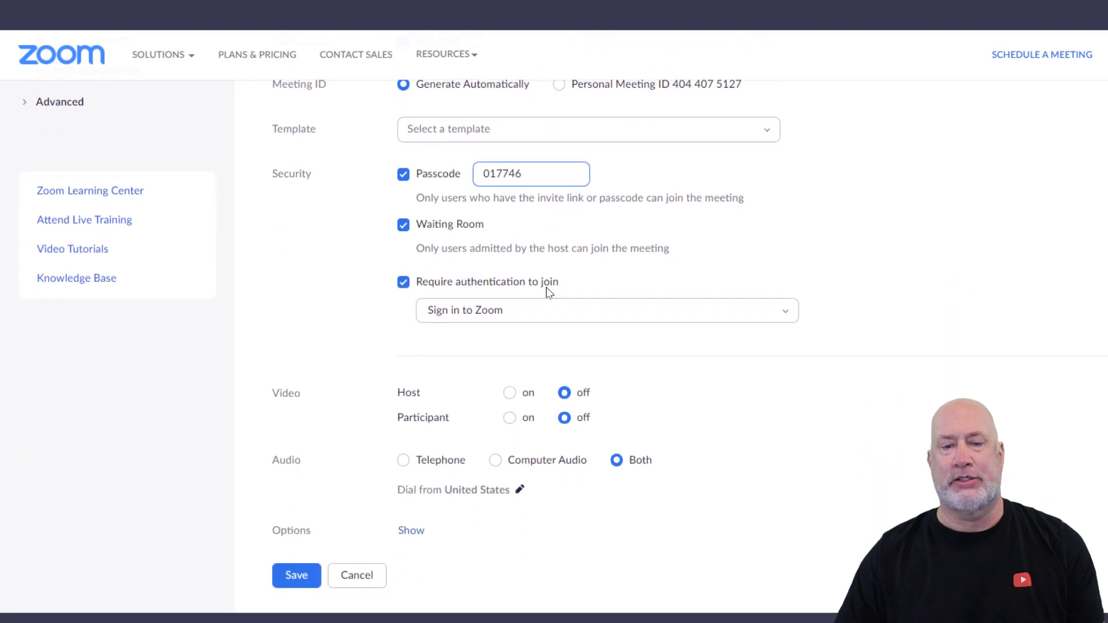
scroll(520, 294, "down", 1)
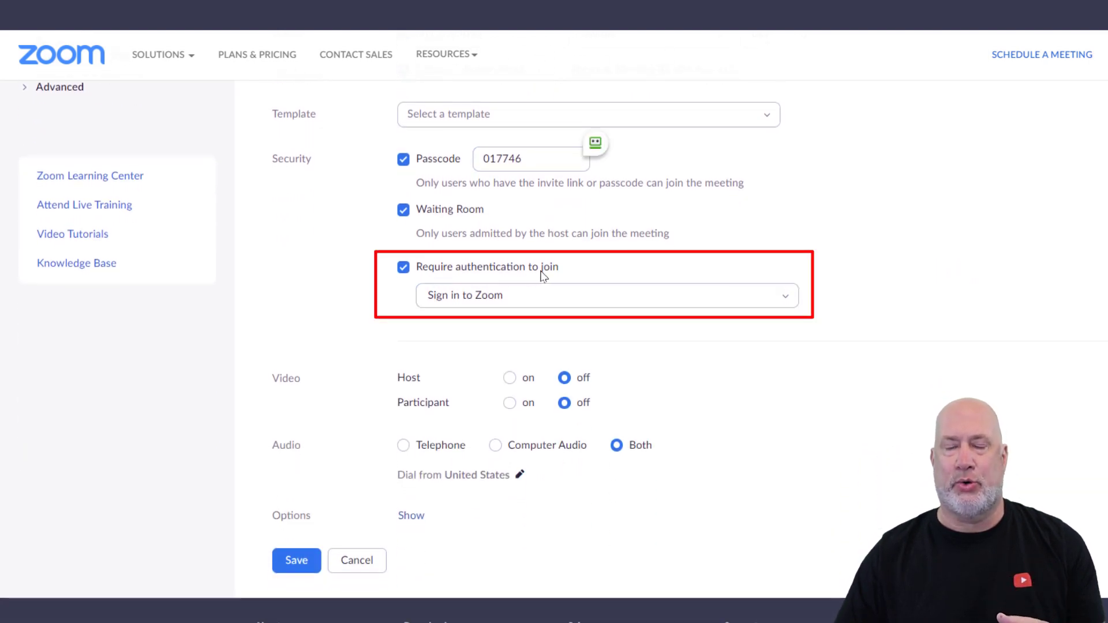
left_click(403, 268)
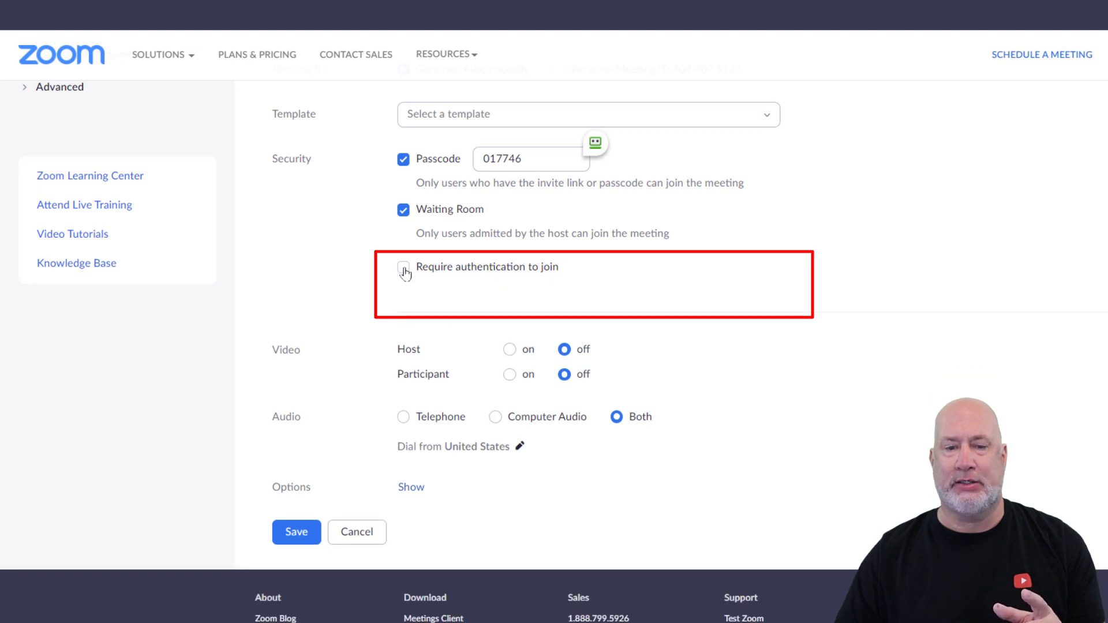
left_click(404, 270)
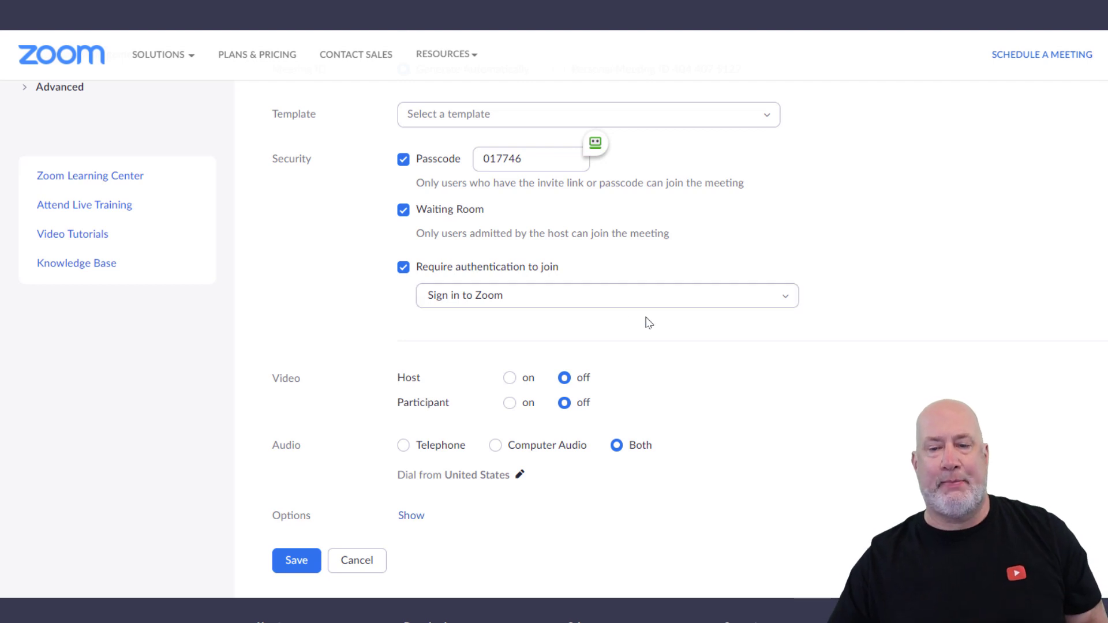
left_click(777, 302)
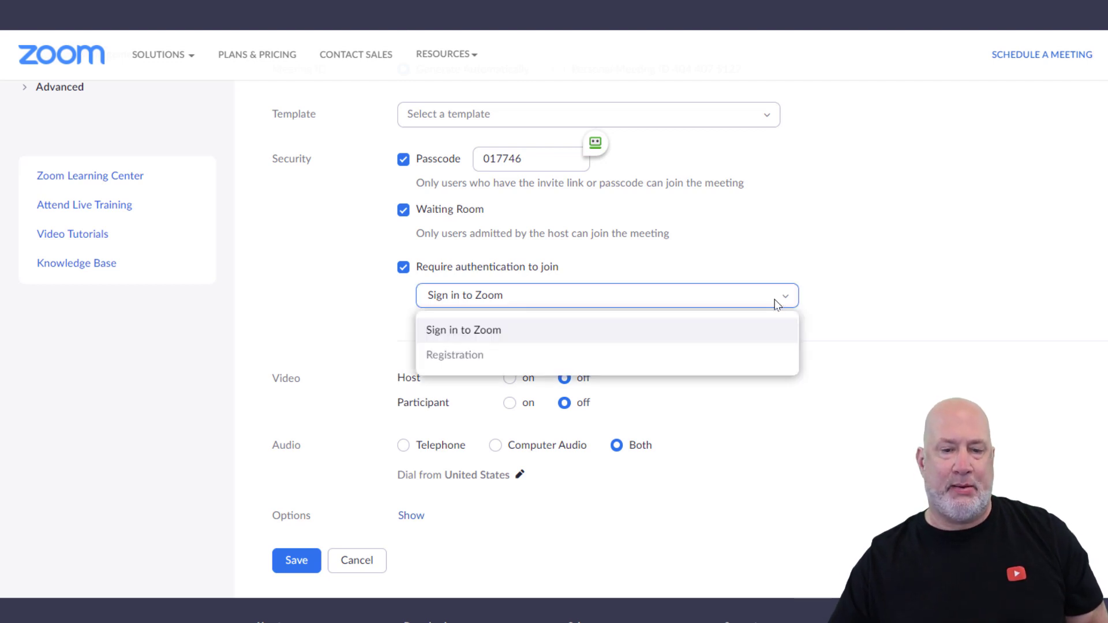
left_click(485, 355)
scroll(497, 323, "down", 3)
left_click(306, 381)
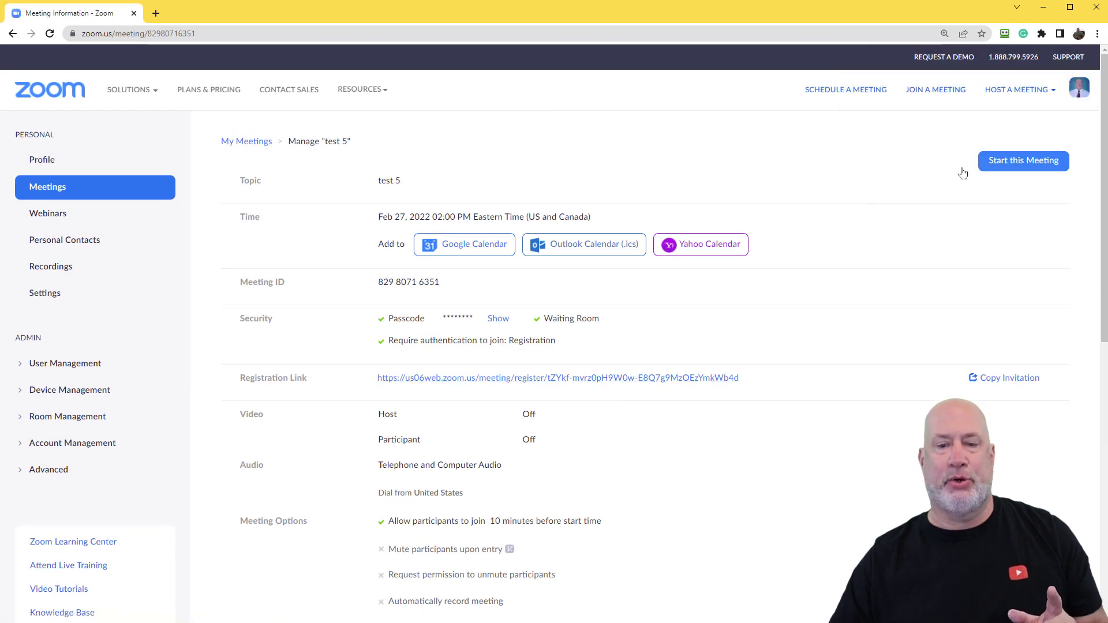
Register an attendee with name and email through the meeting's registration link in an incognito window, and copy the attendee's join link
right_click(618, 380)
left_click(665, 425)
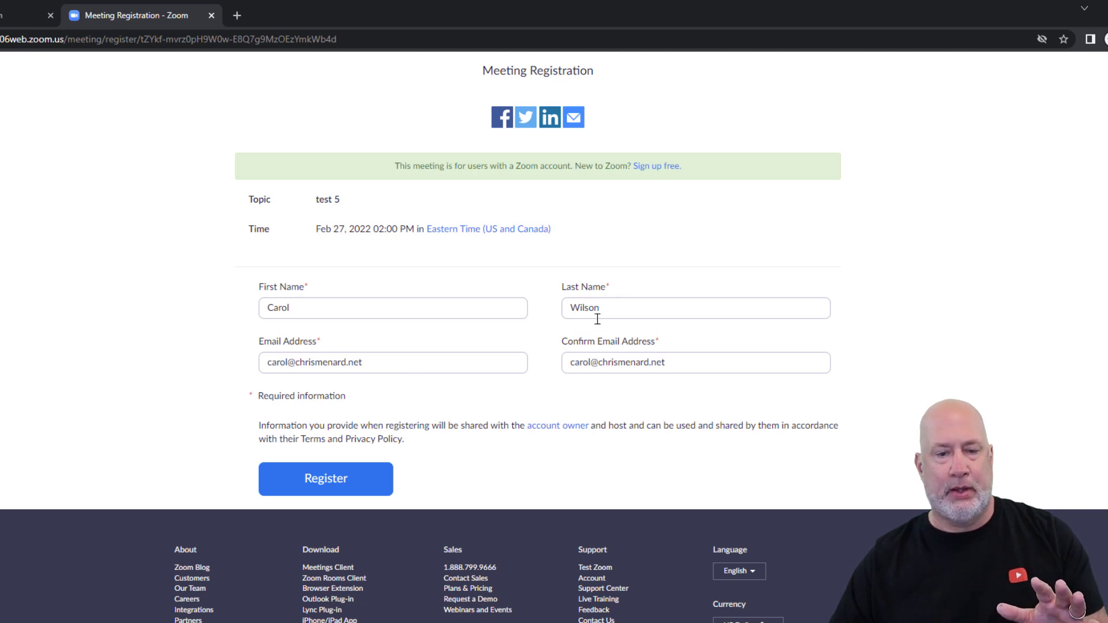
left_click(332, 486)
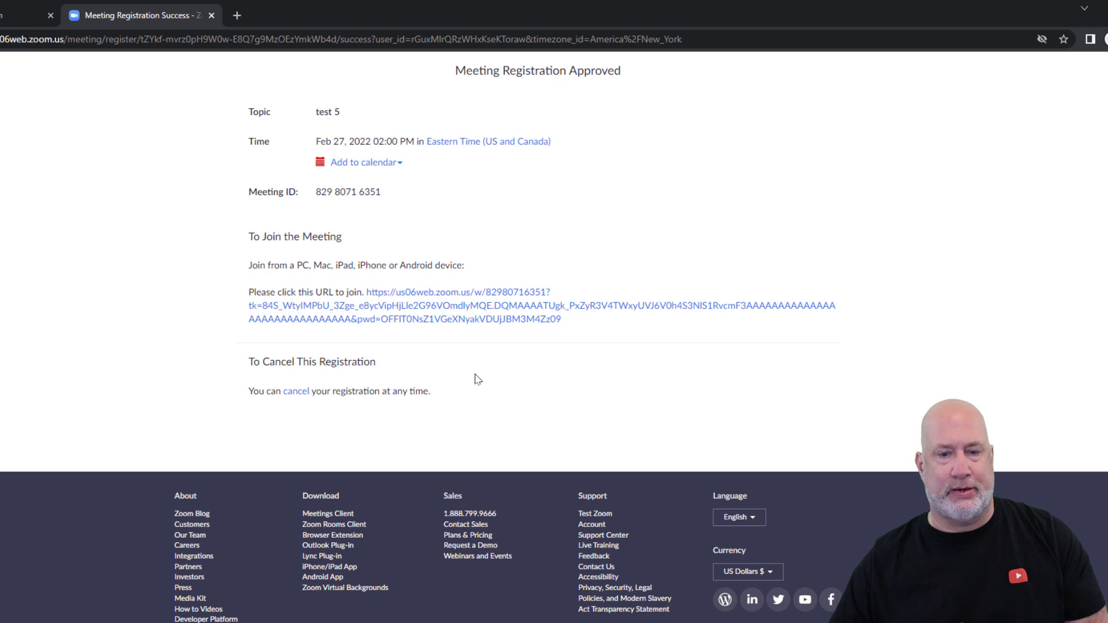
right_click(423, 309)
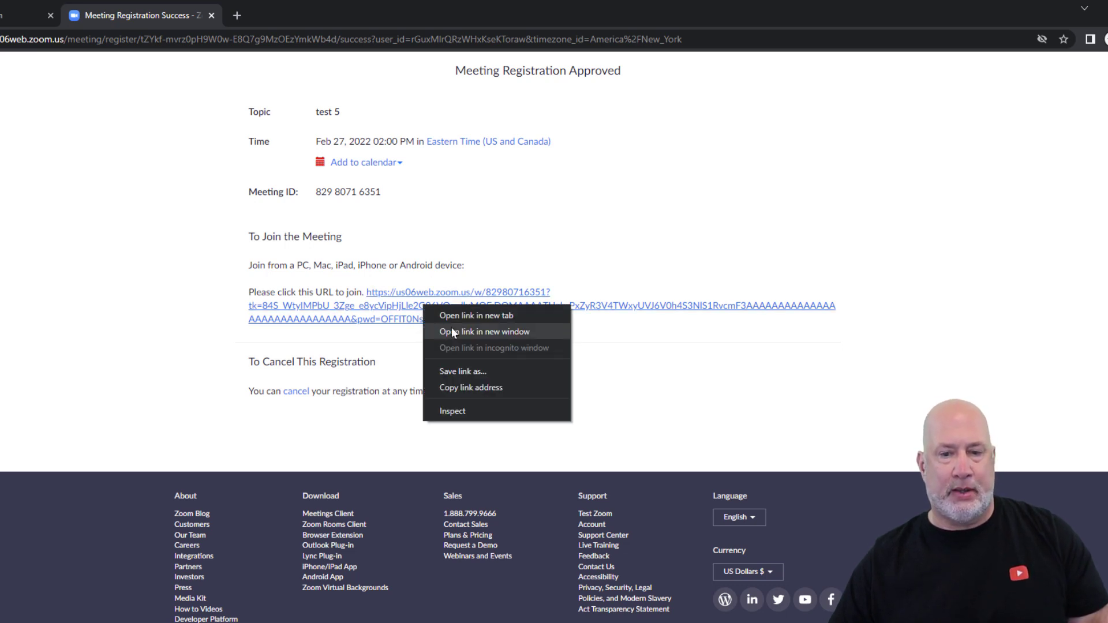
left_click(451, 389)
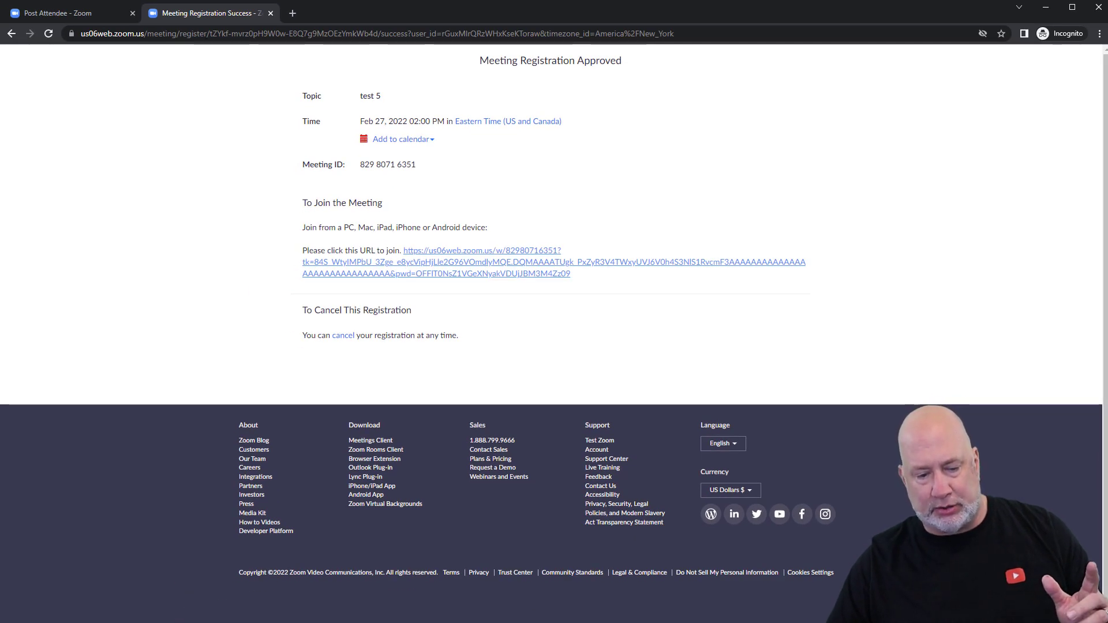
Sign in to the Zoom desktop client, replacing the account password in the sign-in form
left_click(375, 459)
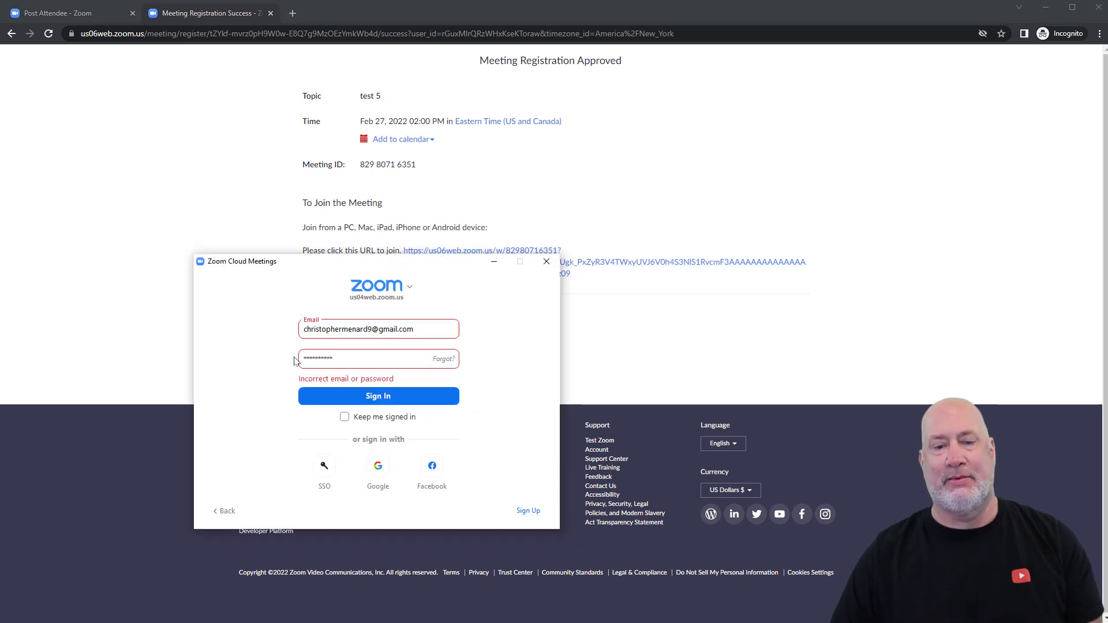
left_click_drag(352, 358, 302, 359)
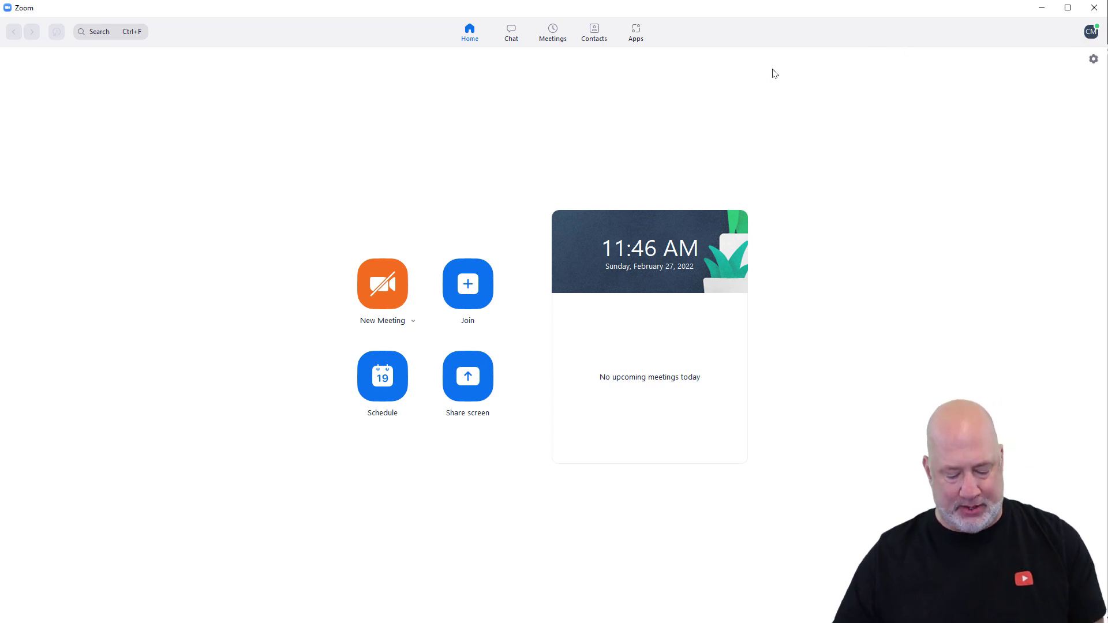
Load the copied join link in a new incognito window and launch the meeting in Zoom Meetings
key("alt+Tab")
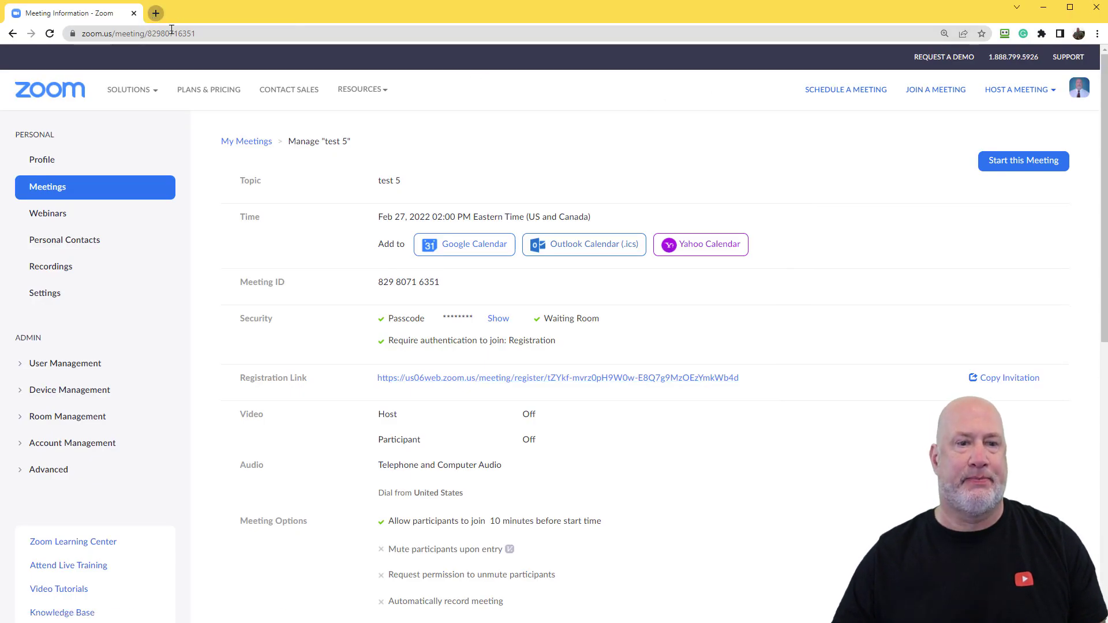
key("ctrl+shift+n")
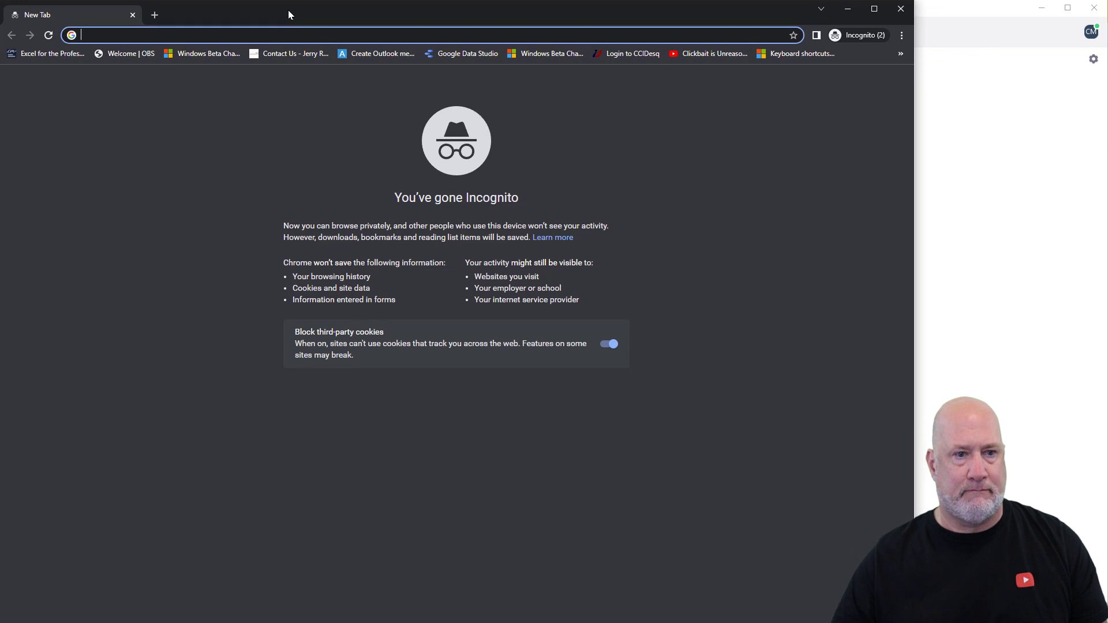
right_click(229, 31)
left_click(275, 120)
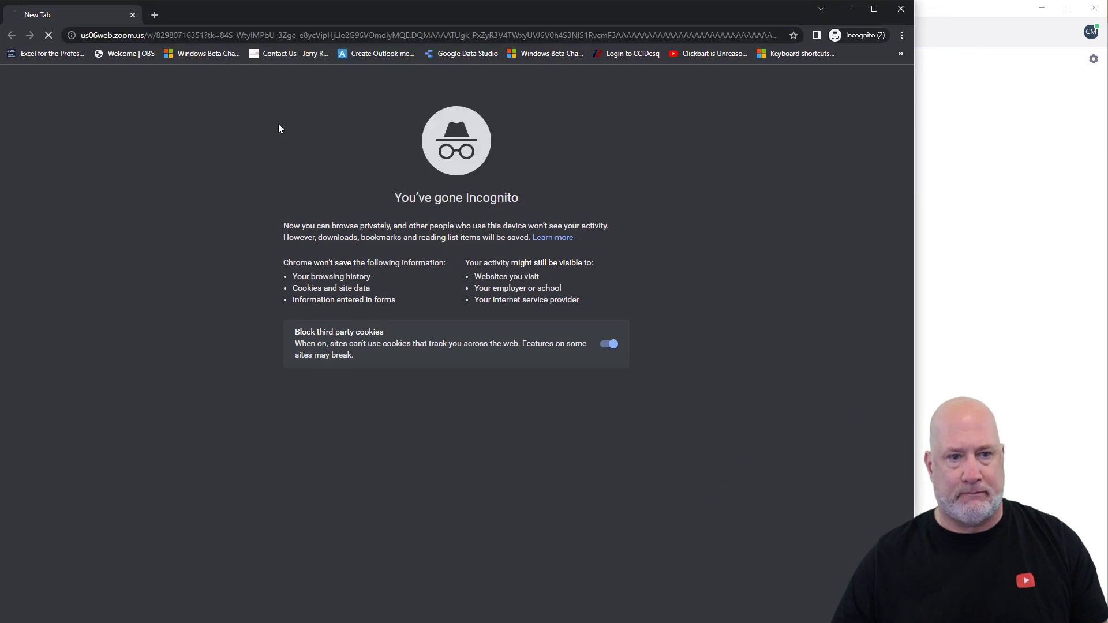
left_click(511, 133)
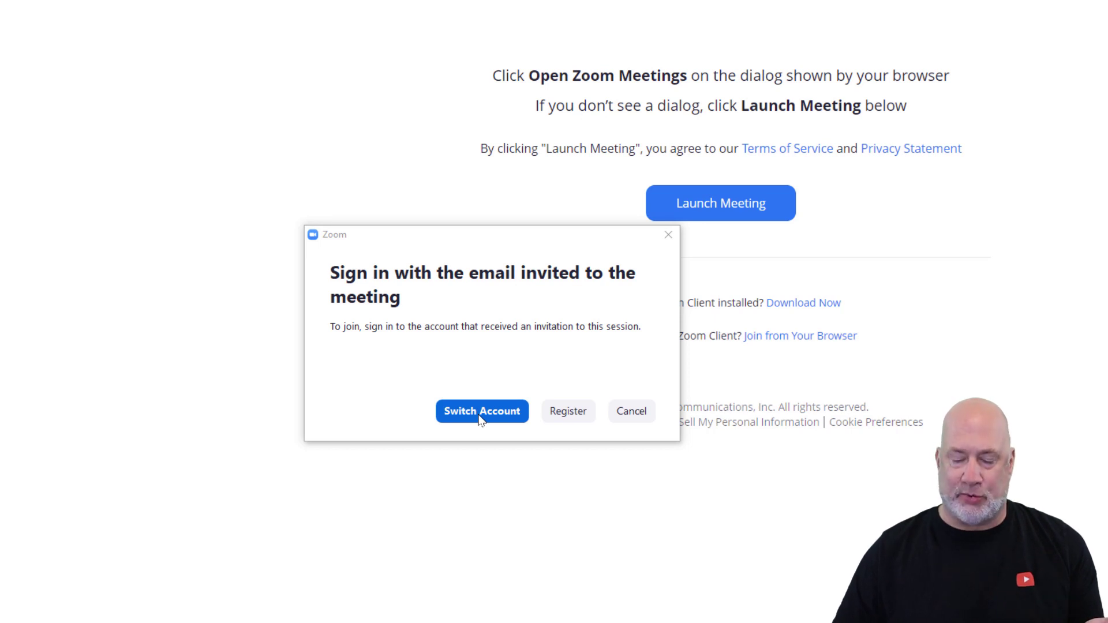
Choose to register instead of switching account, and move the registration form's browser window fully into view
left_click(575, 417)
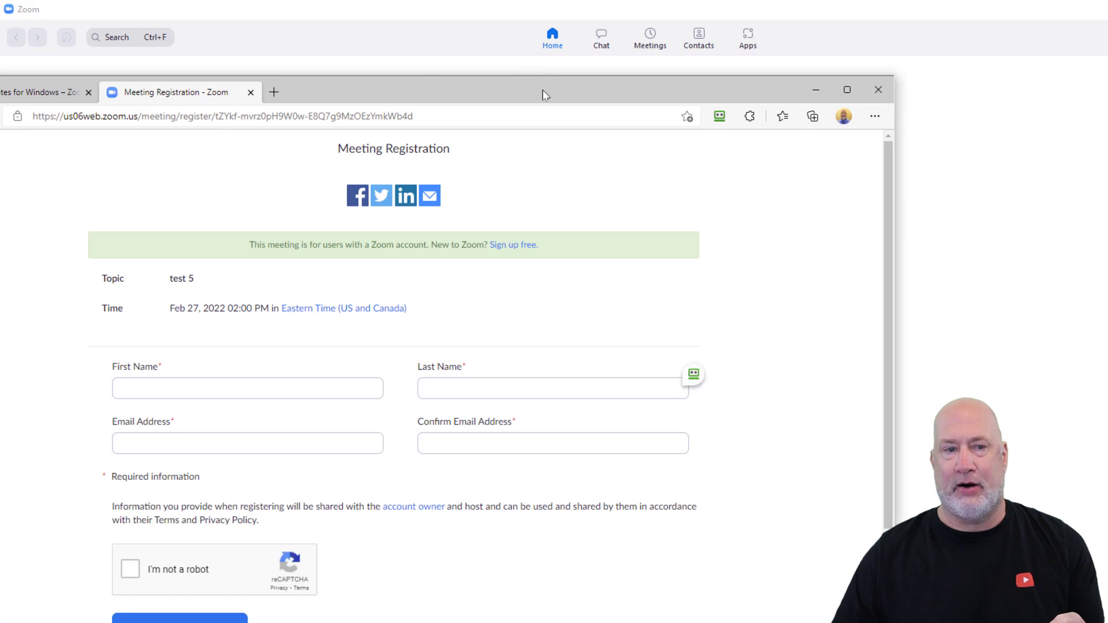
left_click_drag(555, 84, 635, 15)
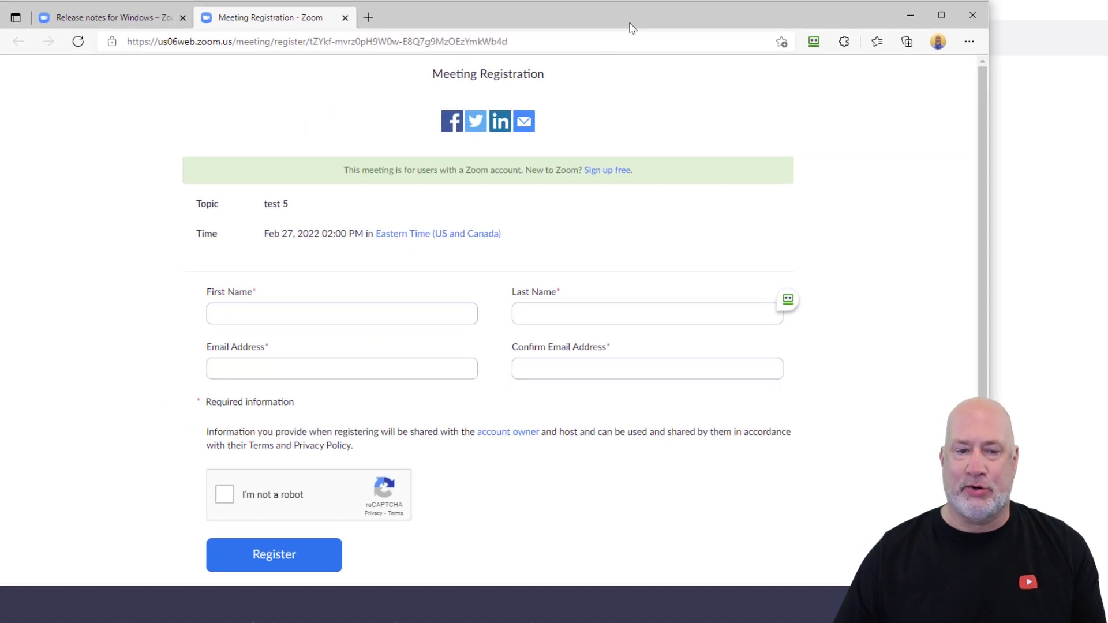